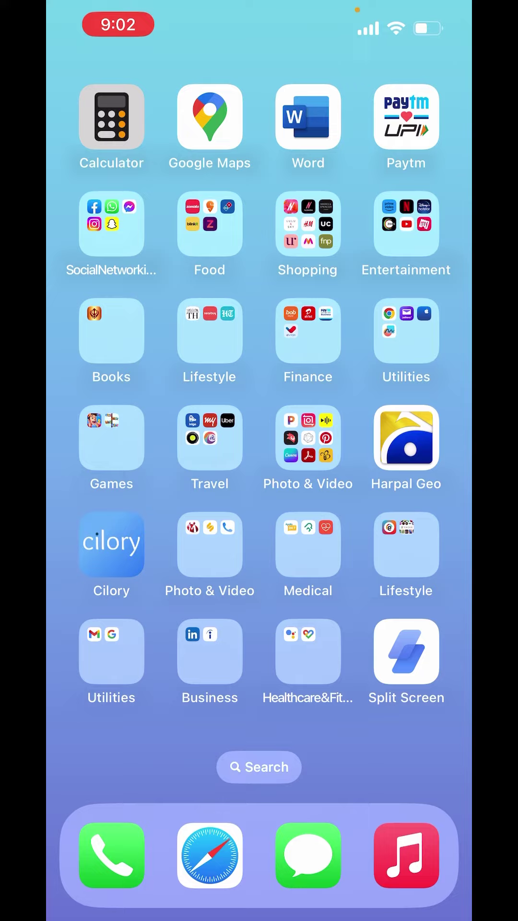
- Launch Facebook from the Social Networking folder and go to Settings under Settings & Privacy
{"action": "left_click", "coordinate": [112, 224]}
{"action": "left_click", "coordinate": [161, 342]}
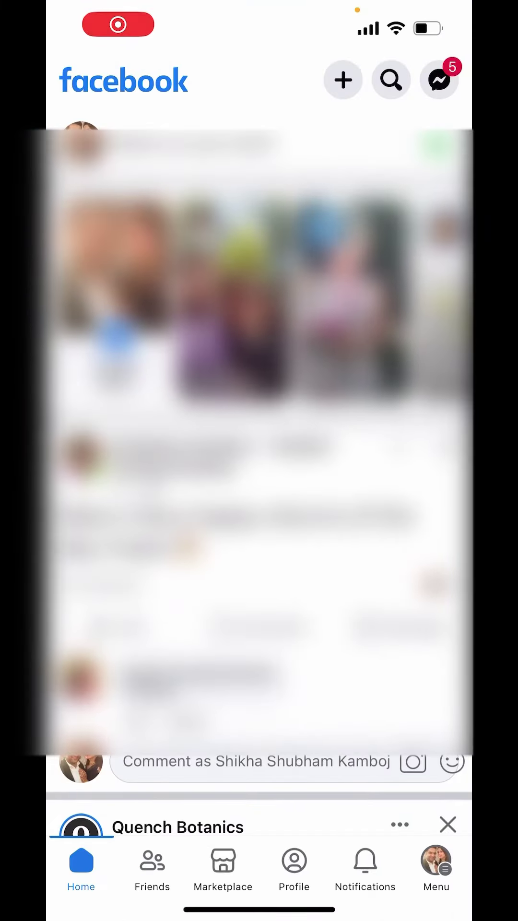
{"action": "left_click", "coordinate": [436, 867]}
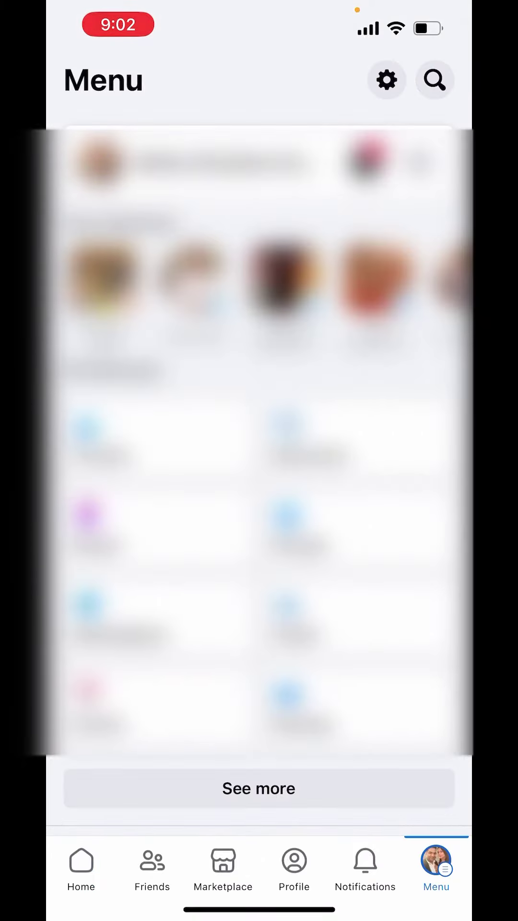
{"action": "scroll", "coordinate": [259, 461], "scroll_direction": "down", "scroll_amount": 5}
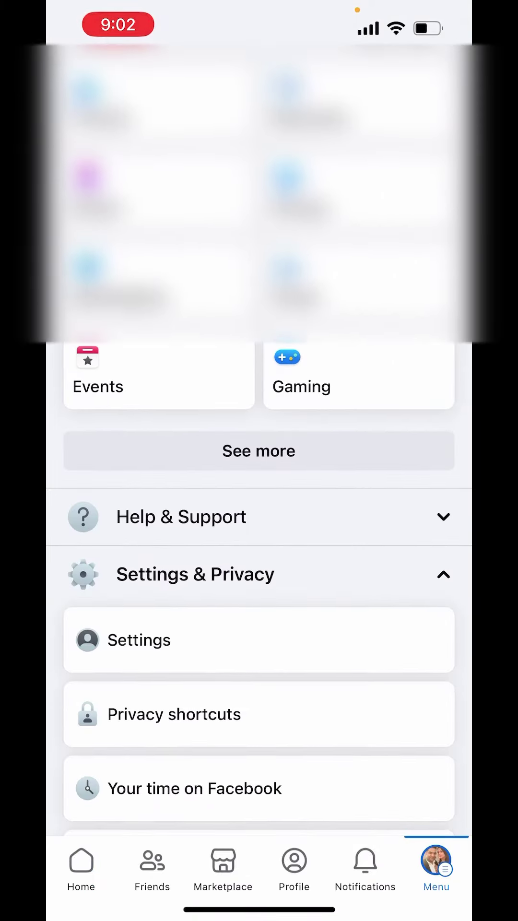
{"action": "left_click", "coordinate": [195, 574]}
{"action": "scroll", "coordinate": [259, 461], "scroll_direction": "down", "scroll_amount": 5}
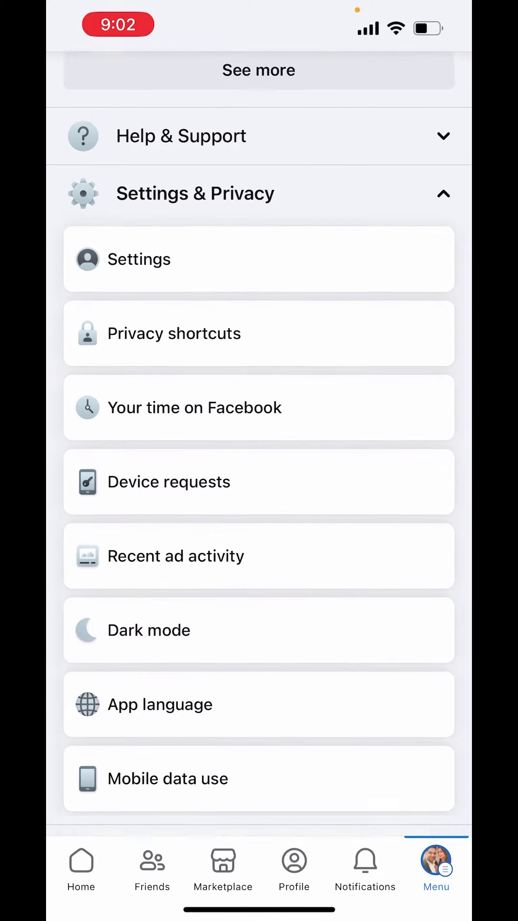
{"action": "left_click", "coordinate": [138, 202]}
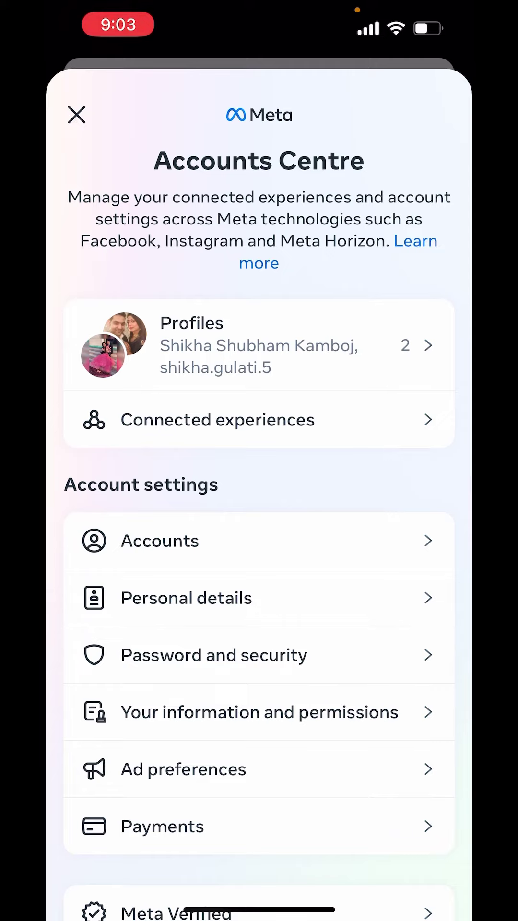
{"action": "scroll", "coordinate": [259, 504], "scroll_direction": "down", "scroll_amount": 2}
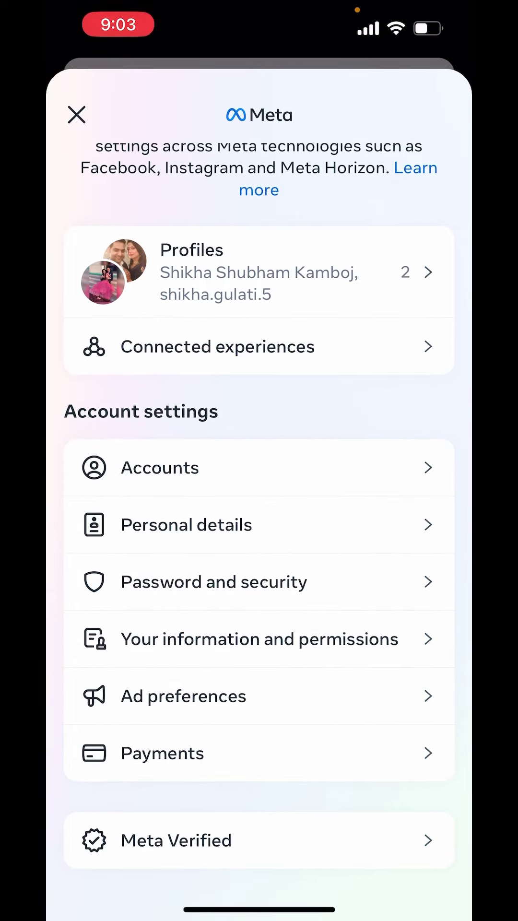
- Open the Meta Verified subscription and choose the single profile plan at ₹699.00
{"action": "left_click", "coordinate": [259, 841]}
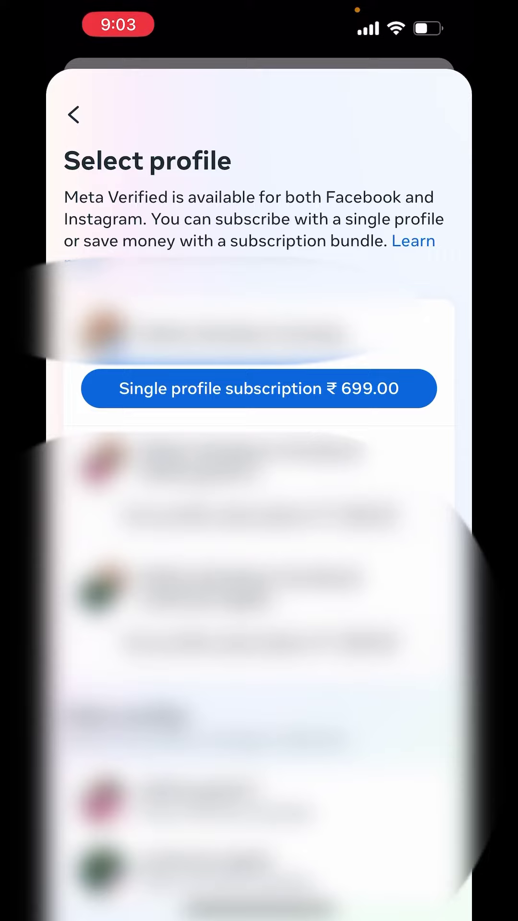
{"action": "left_click", "coordinate": [259, 389]}
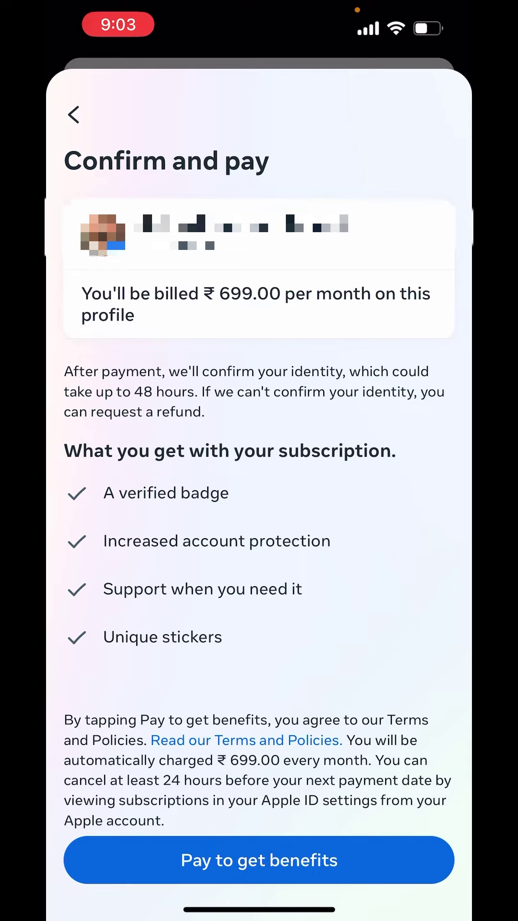
- Start paying, cancel the ₹699/month App Store sheet, and close Facebook and the folder
{"action": "left_click", "coordinate": [259, 861]}
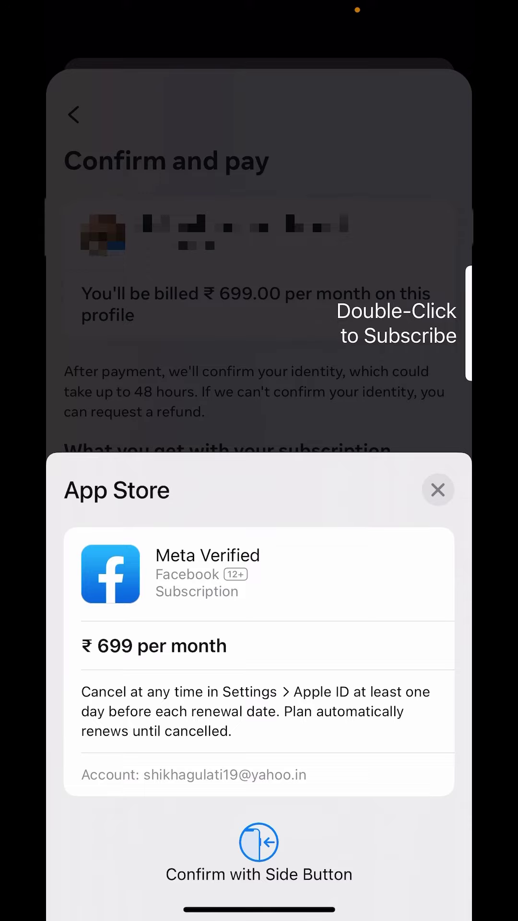
{"action": "left_click", "coordinate": [437, 490]}
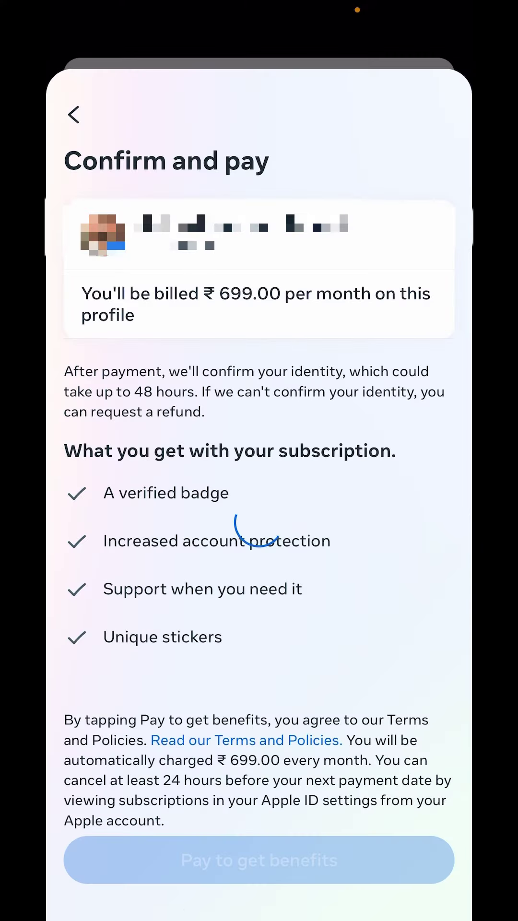
{"action": "left_click_drag", "start_coordinate": [259, 909], "coordinate": [260, 503]}
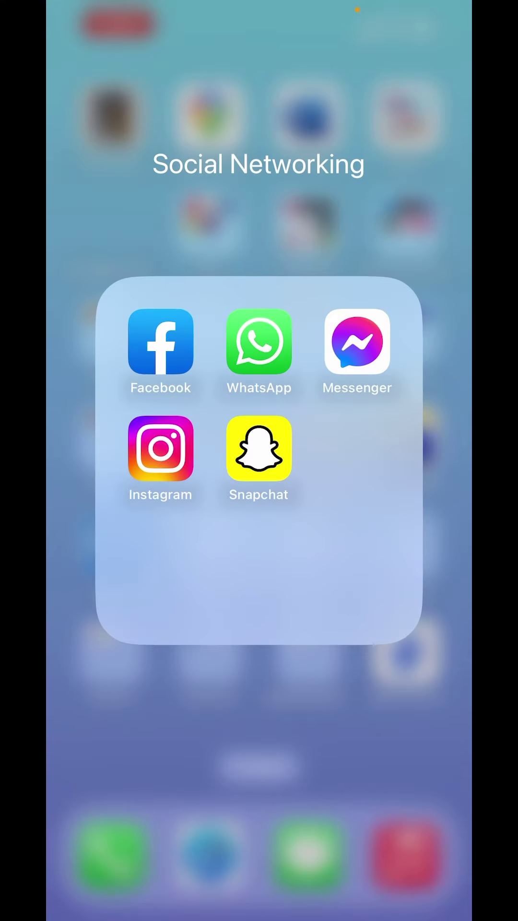
{"action": "left_click", "coordinate": [259, 720]}
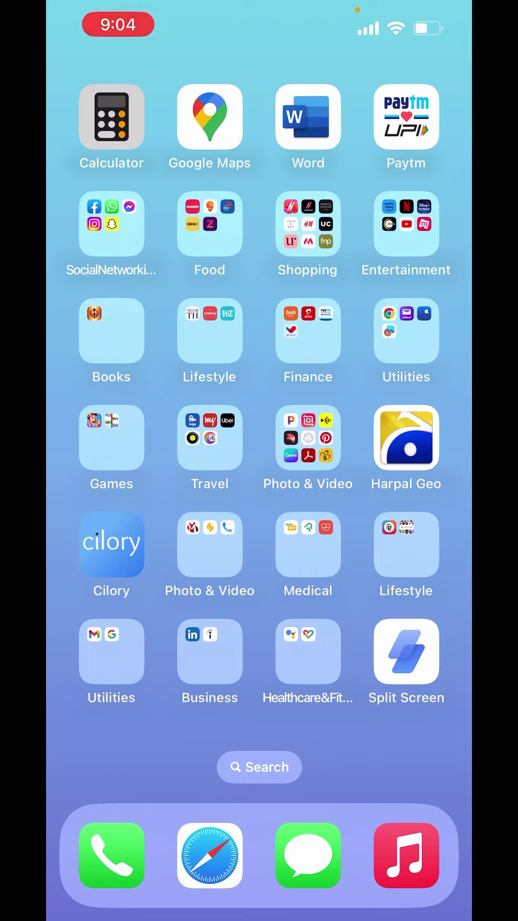